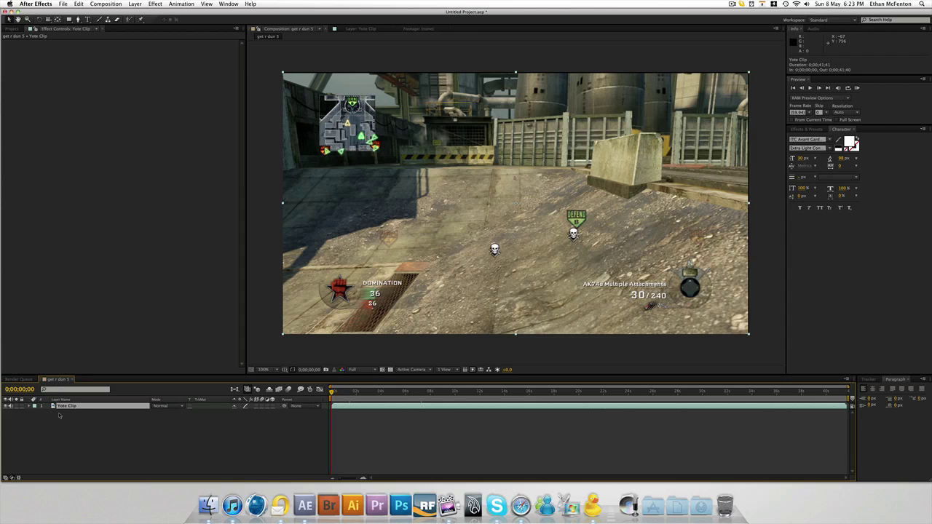
- Scale the Yote Clip layer to 101%, and collapse its Scale property
key("s")
left_click(243, 412)
type("103")
key("Return")
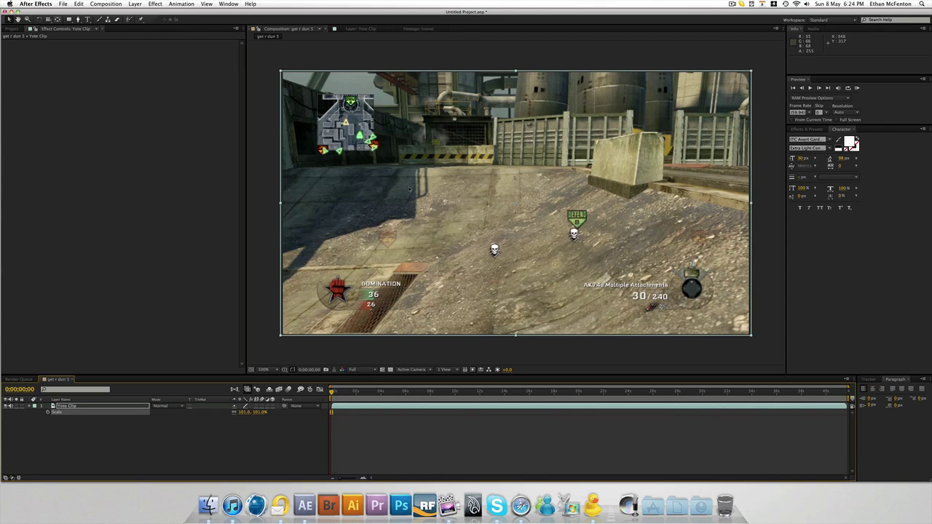
left_click(130, 437)
left_click(111, 410)
key("s")
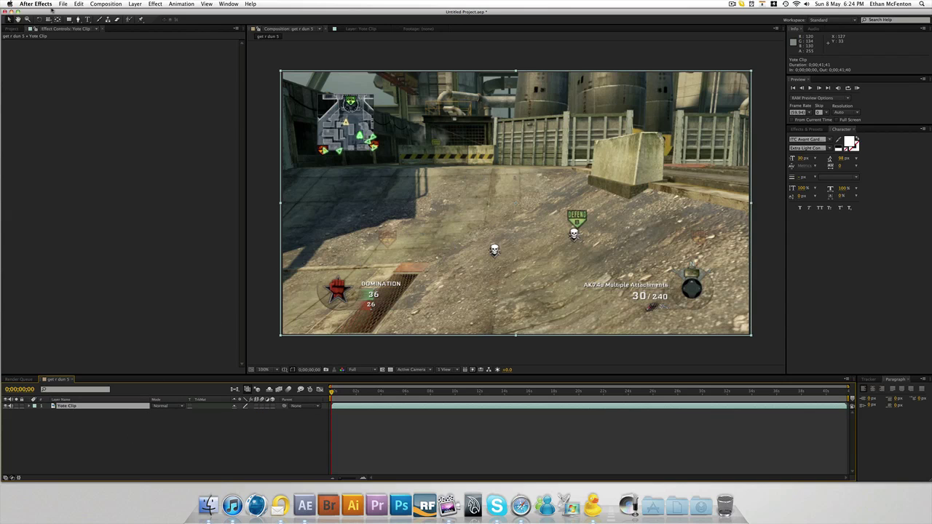
- Apply the Magic Bullet Looks effect to the Yote Clip layer and open its look editor
left_click(154, 4)
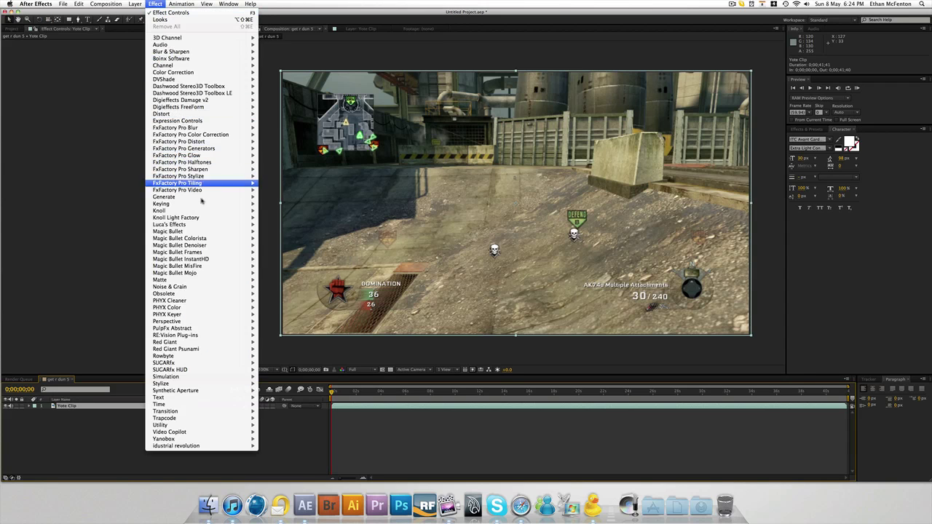
left_click(275, 233)
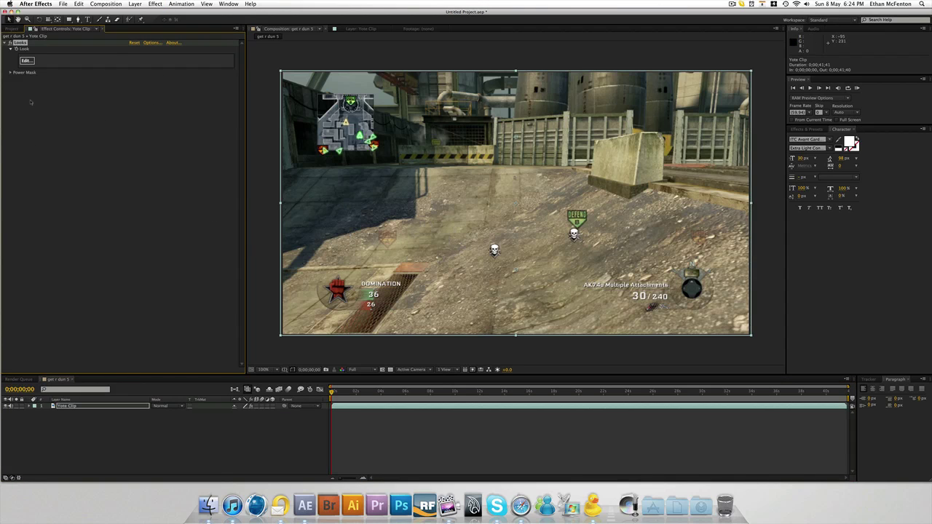
left_click(29, 61)
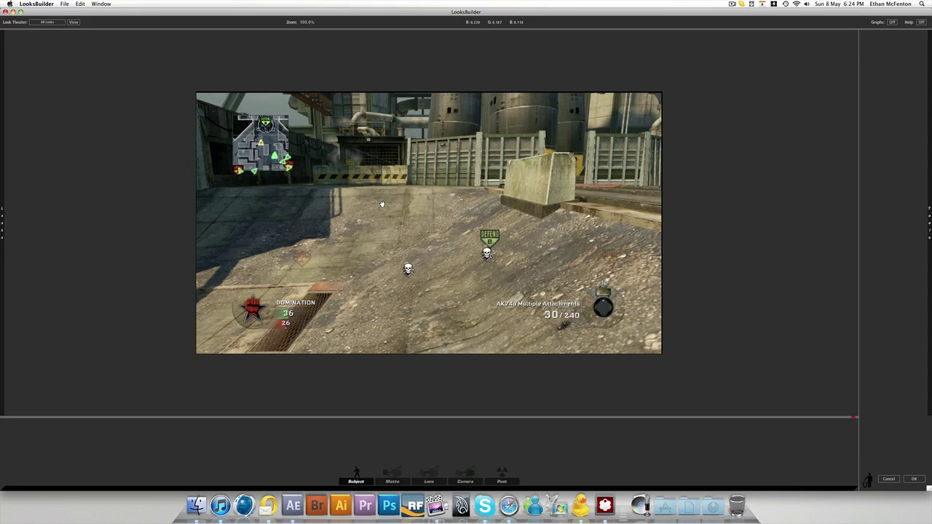
- Try the Hot and Cold and Multi Grad Cool preset looks on the clip
mouse_move(2, 216)
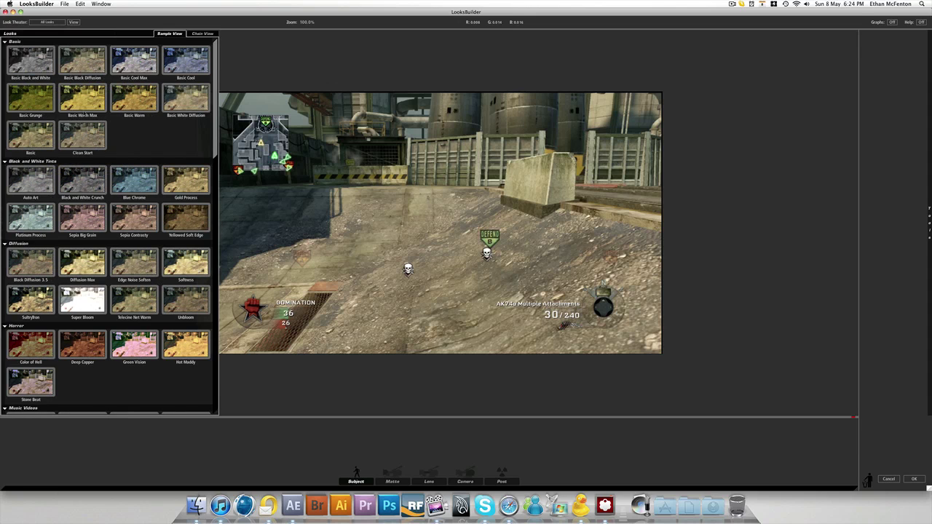
scroll(109, 226, "down", 10)
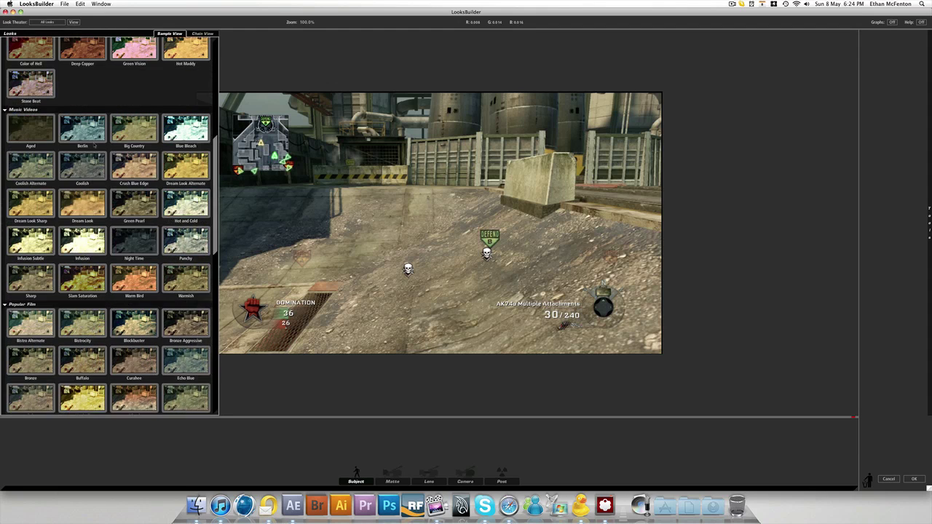
scroll(136, 216, "down", 8)
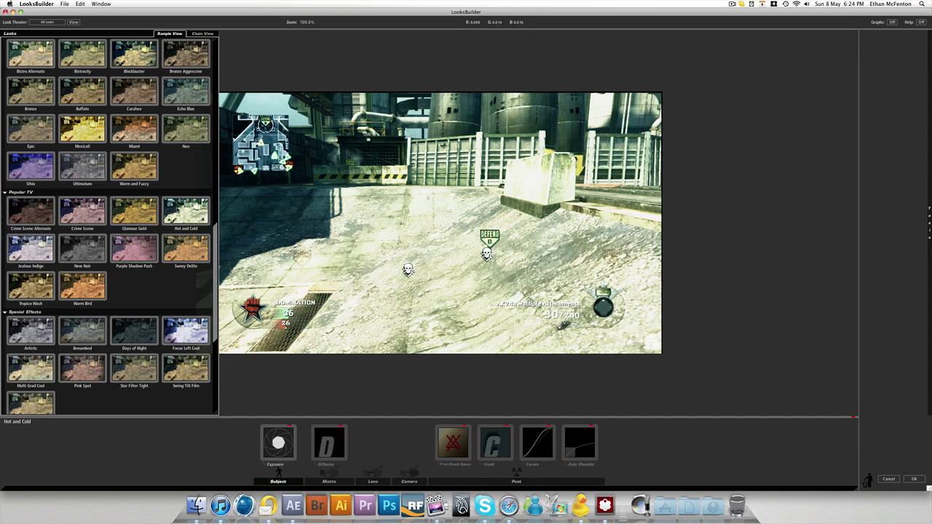
scroll(179, 182, "down", 8)
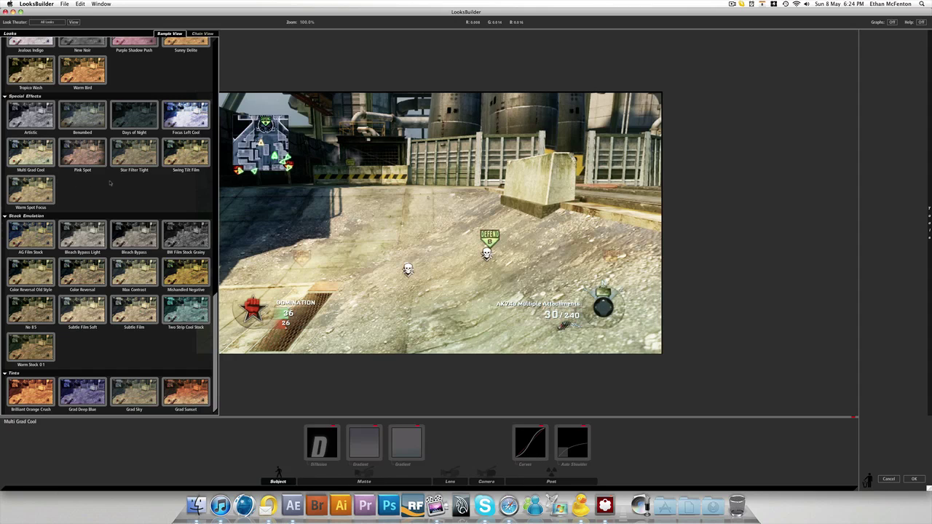
- Apply the Grad Sunset preset look from the Tints group
scroll(110, 184, "up", 5)
scroll(110, 183, "down", 5)
scroll(113, 184, "up", 10)
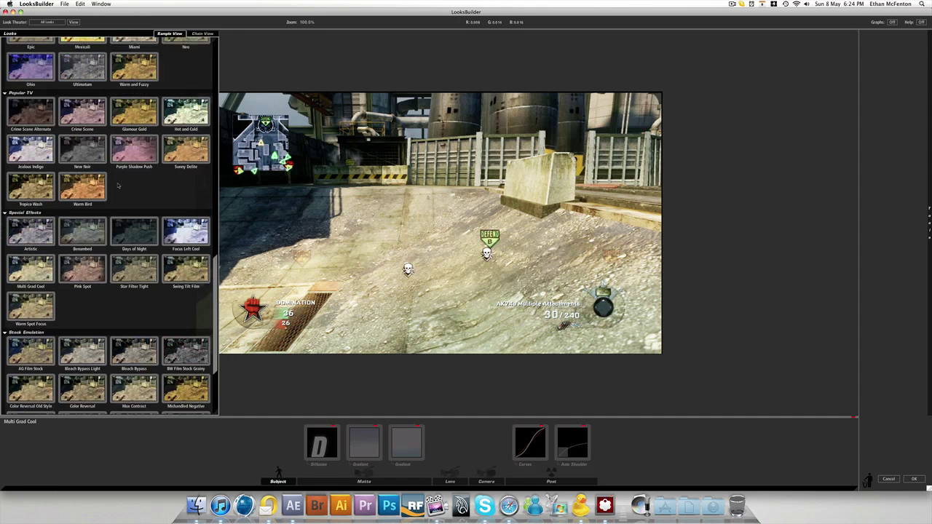
scroll(118, 185, "up", 5)
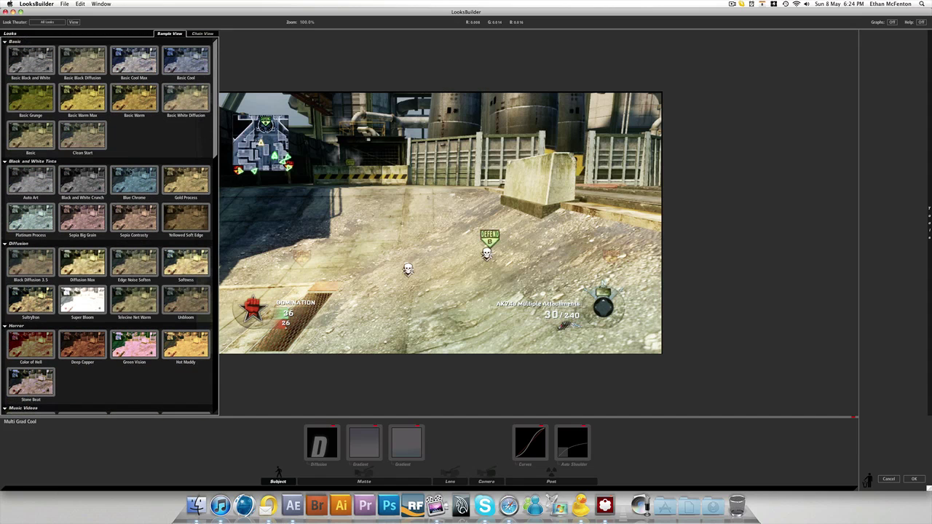
scroll(136, 159, "down", 15)
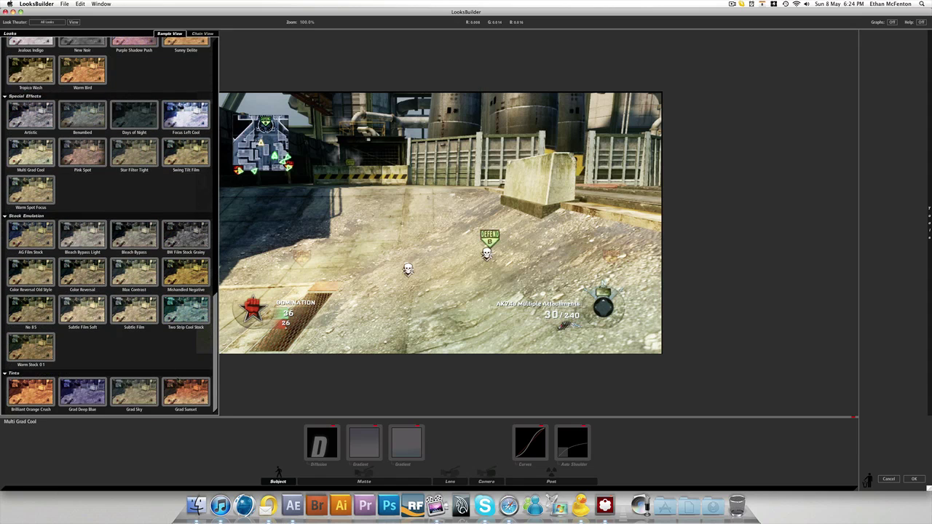
left_click(181, 386)
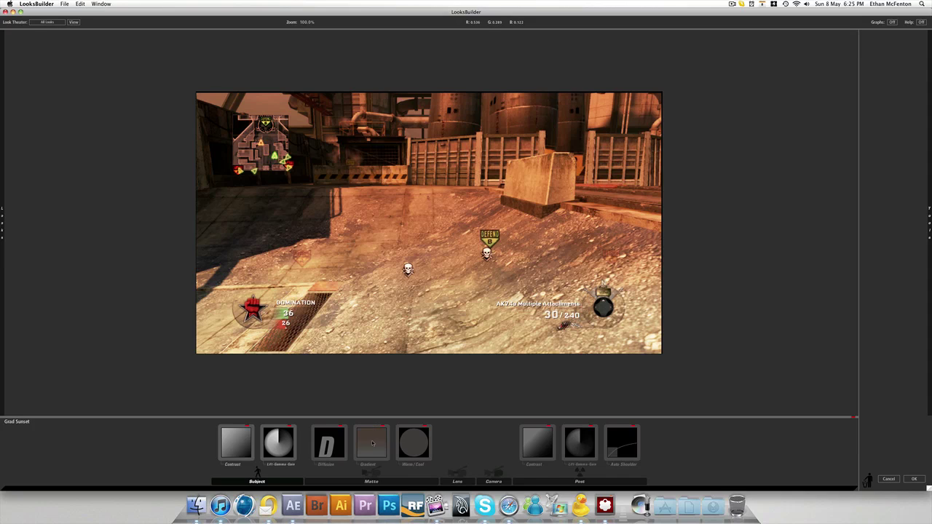
- Change the colour of the Grad Sunset look's Gradient tool to light green (0.326, 0.830, 0.224)
left_click(368, 445)
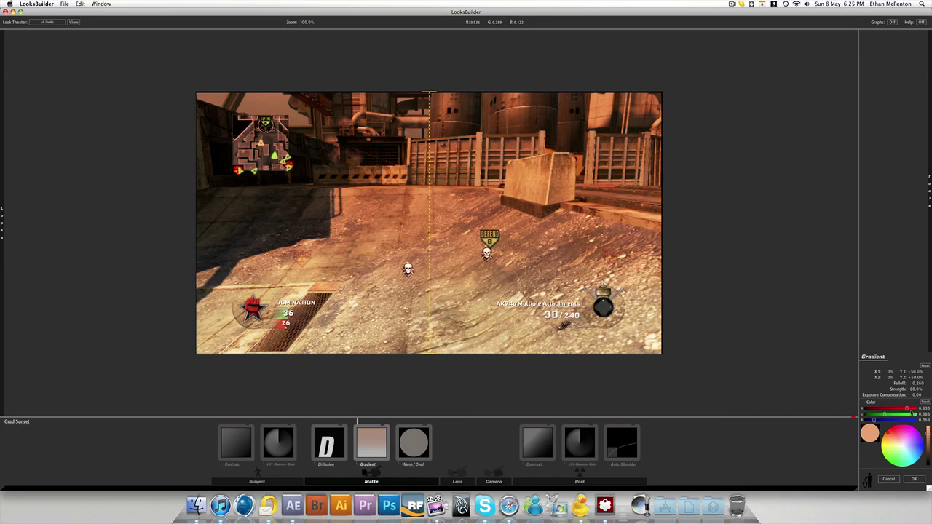
left_click(918, 441)
left_click(890, 459)
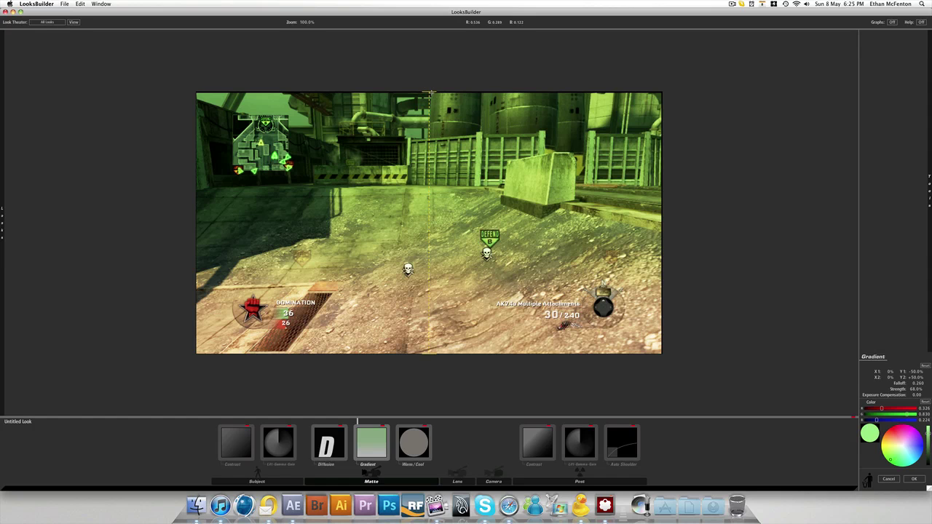
- Reshape the gradient vertically over the upper half of the frame, from about Y1 -48.6% to Y2 -5.4% at X -3.0%, and accept the look
left_click_drag(430, 92, 345, 99)
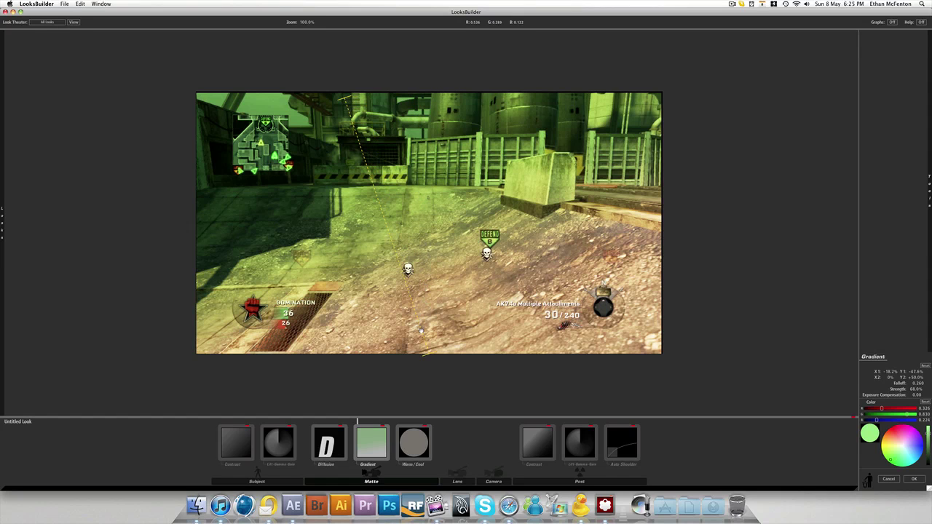
left_click_drag(423, 333, 373, 196)
left_click_drag(345, 98, 415, 96)
left_click_drag(375, 194, 417, 207)
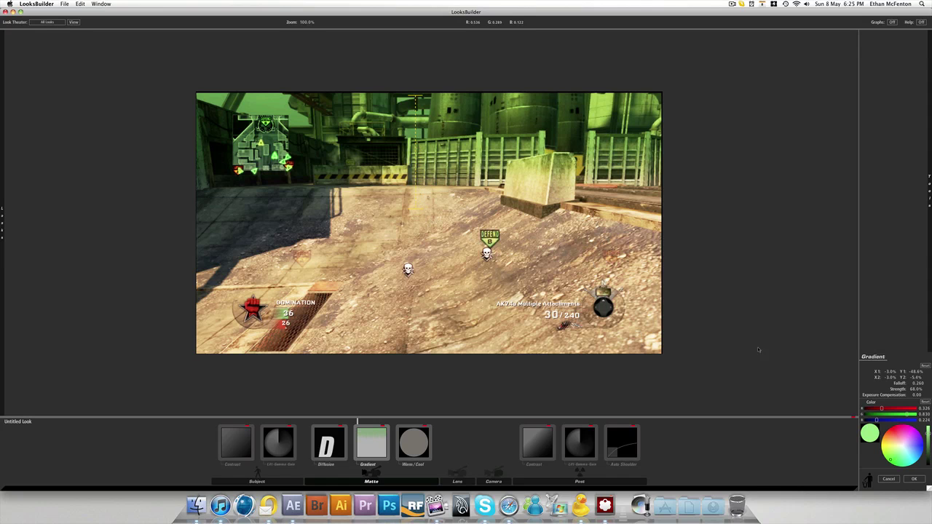
left_click(914, 479)
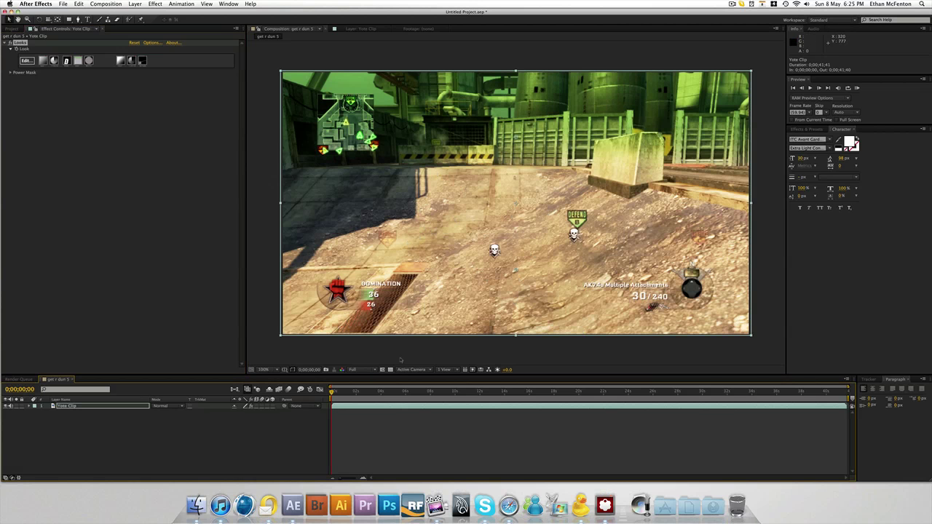
- Move the current time to 0;00;17;17 and reopen the clip's look for editing on that frame
left_click(405, 391)
left_click(545, 394)
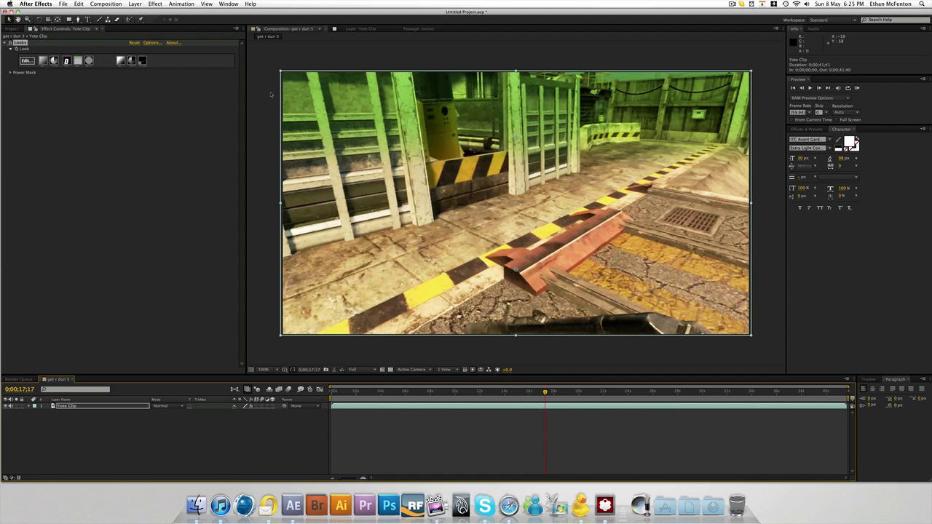
left_click(29, 63)
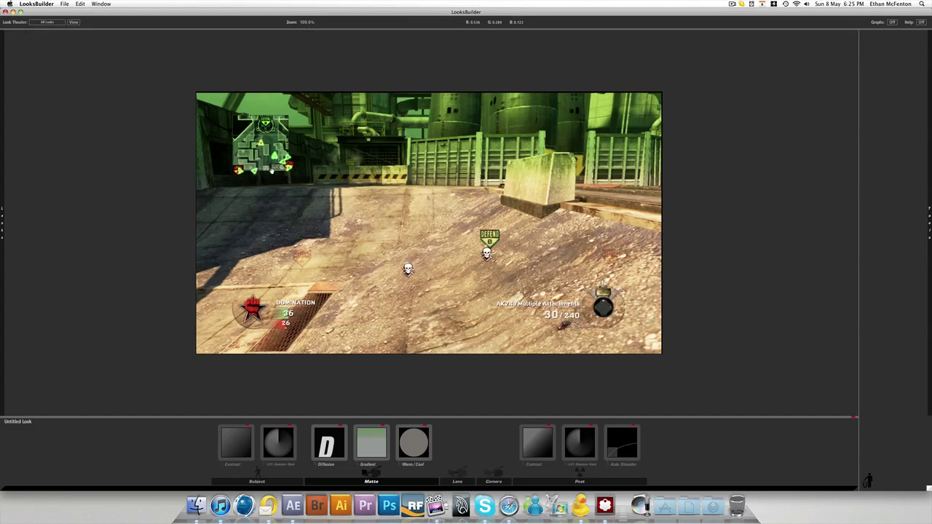
- Examine the settings of the look's Lift-Gamma-Gain, Contrast and Diffusion tools
left_click(279, 437)
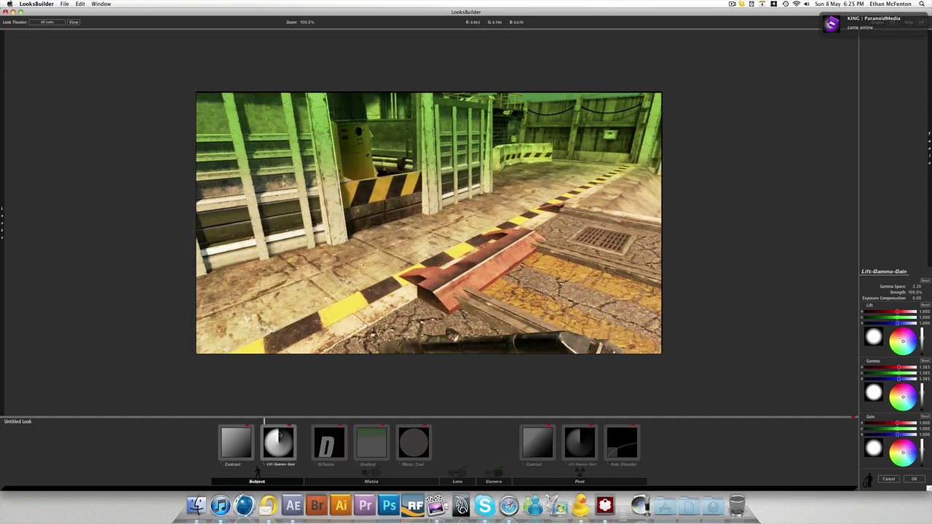
left_click(244, 446)
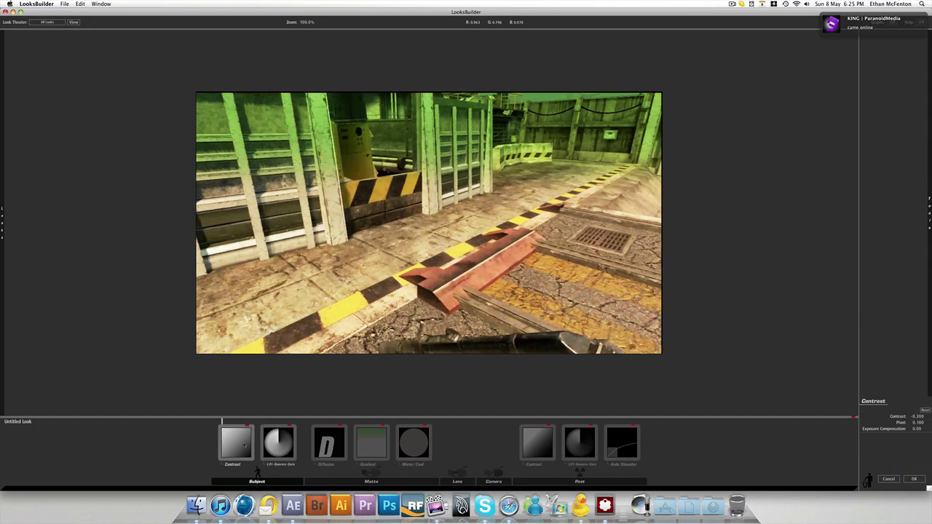
left_click(321, 447)
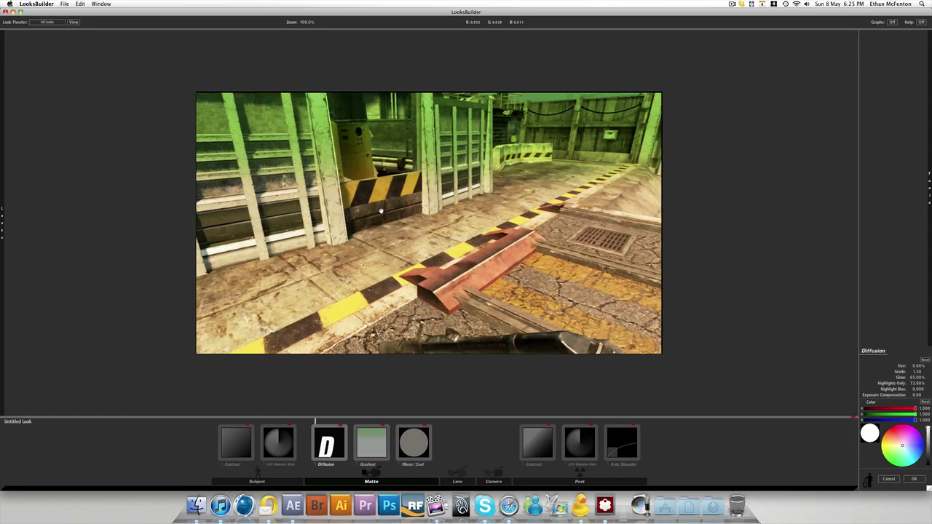
- Replace the custom look with the Purple Shadow Push preset from the Popular TV group
mouse_move(3, 156)
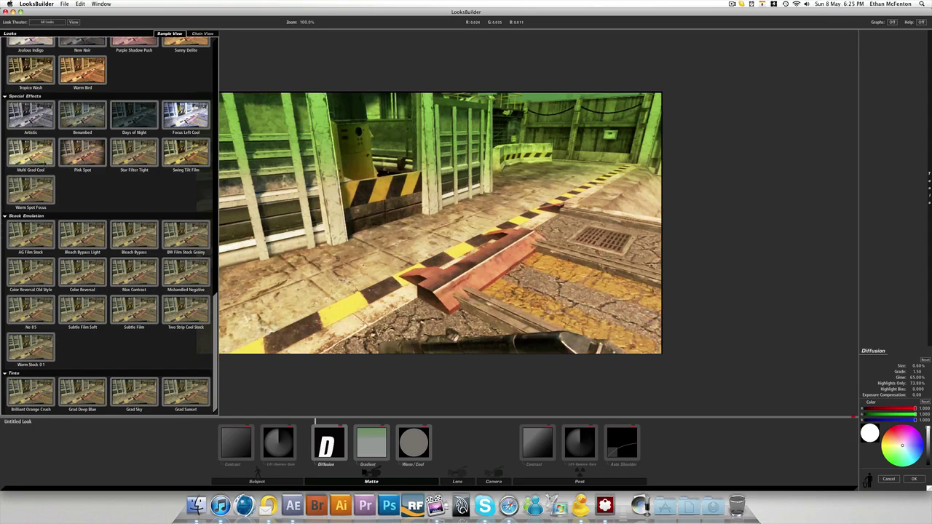
scroll(92, 182, "up", 3)
left_click(135, 99)
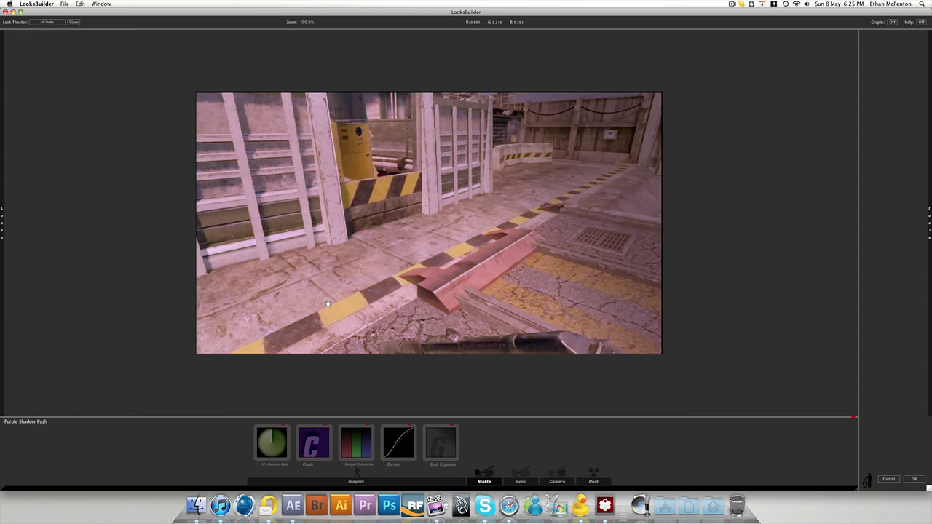
- Switch the clip's look to the Basic Warm preset from the Basic group
mouse_move(2, 223)
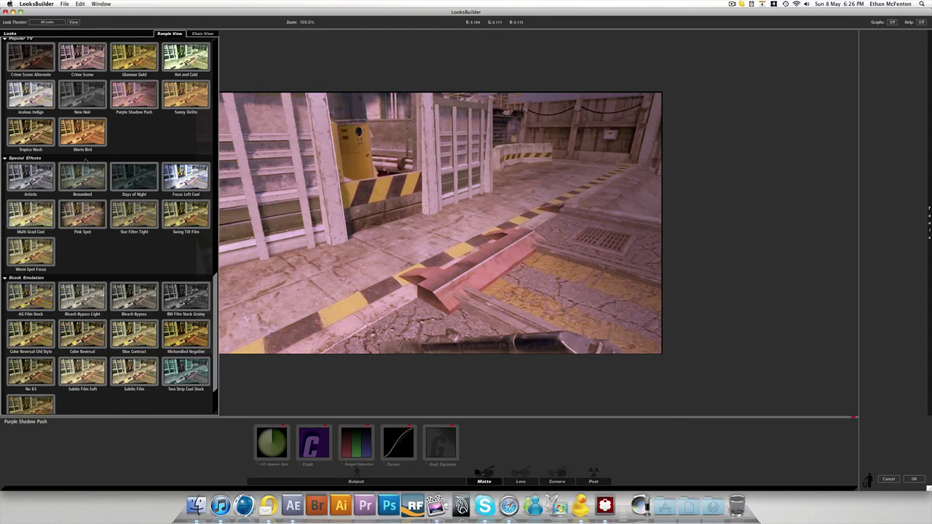
scroll(99, 156, "up", 1)
scroll(156, 147, "up", 5)
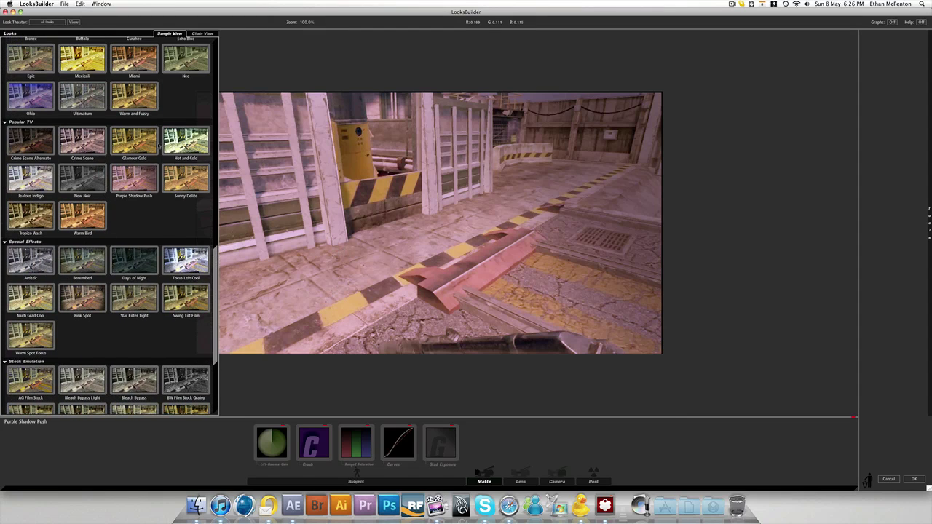
scroll(157, 148, "up", 6)
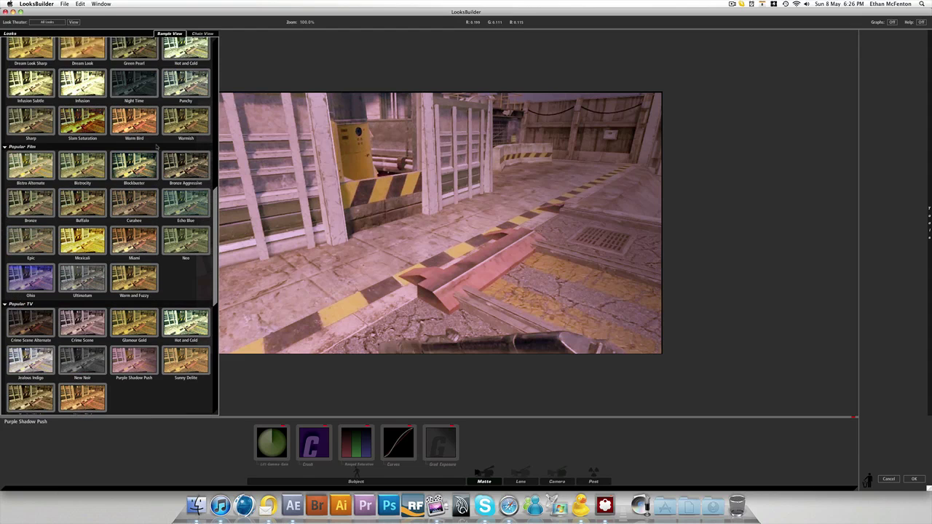
scroll(157, 148, "up", 8)
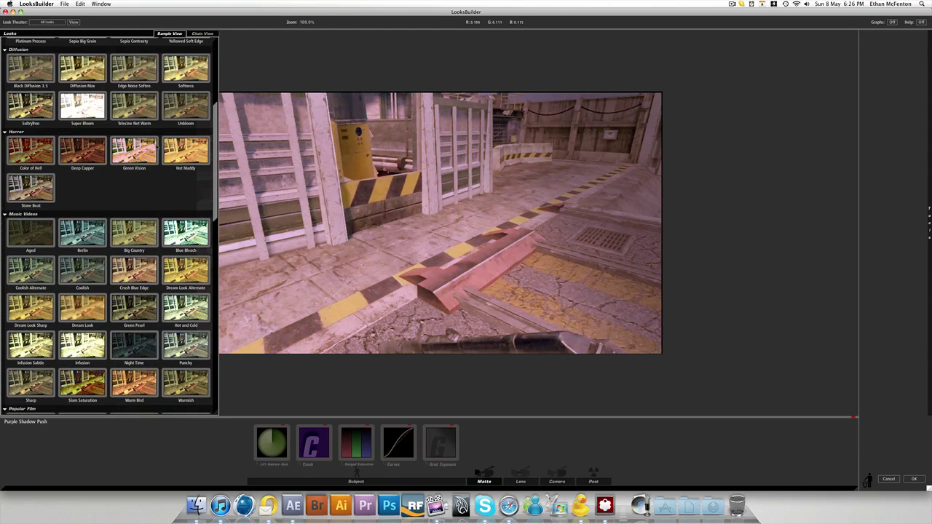
scroll(156, 148, "up", 3)
left_click(136, 103)
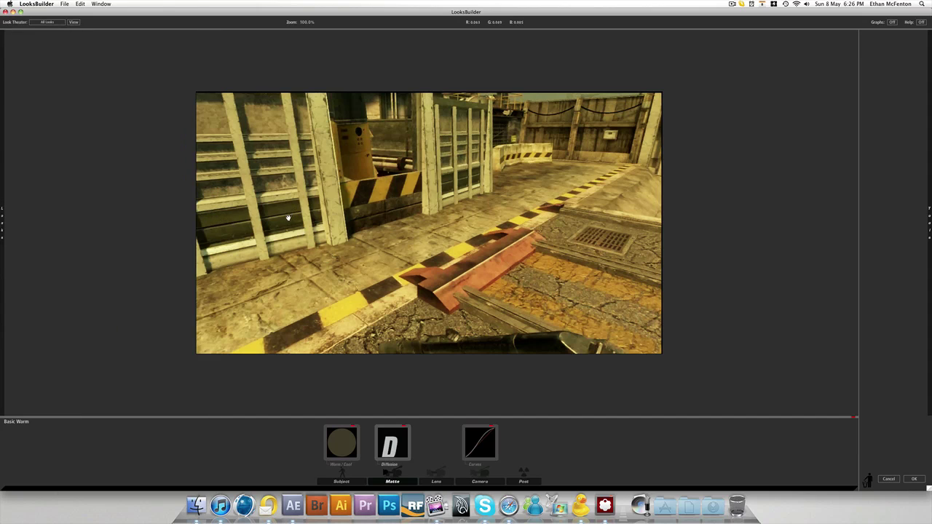
- Examine the available tools for the Subject, Matte, Lens, Camera and Post stages
mouse_move(929, 212)
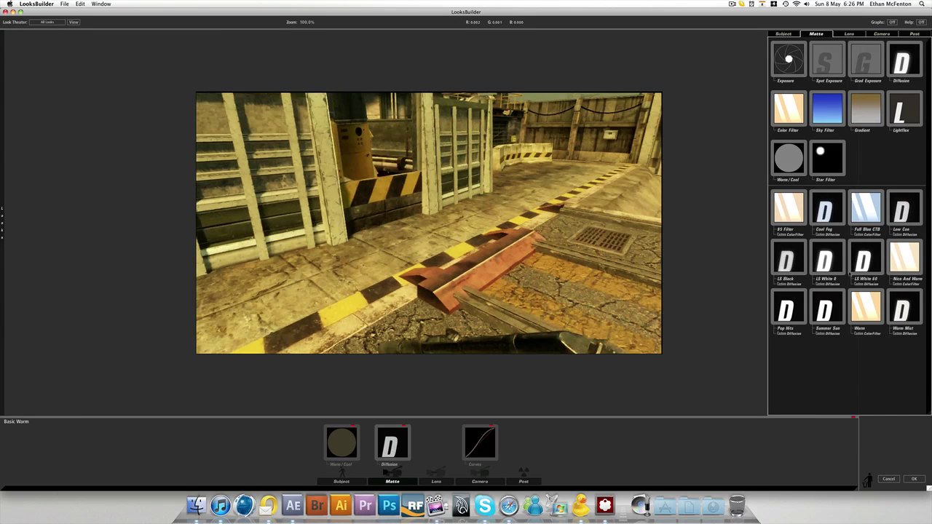
left_click(784, 34)
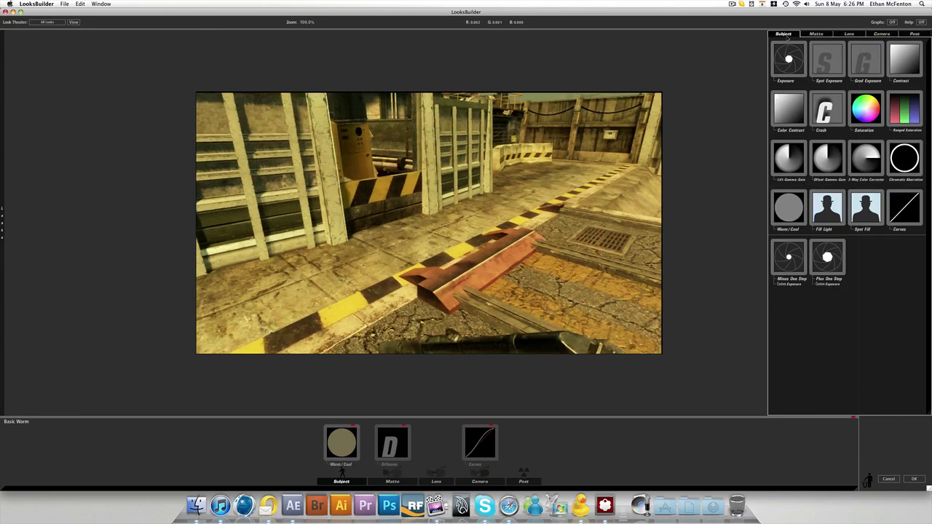
left_click(816, 34)
left_click(848, 35)
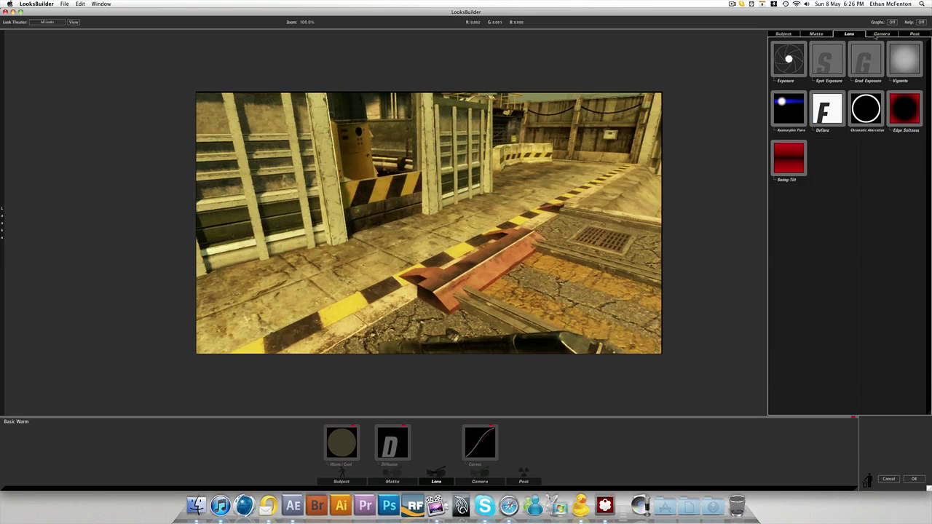
left_click(879, 34)
left_click(914, 34)
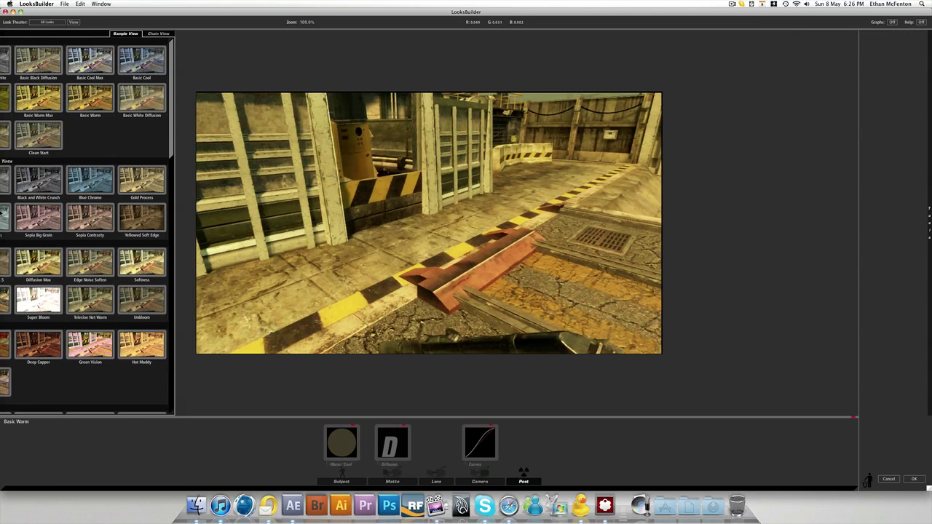
- Apply the Blue Chrome preset look from the Black and White Tints group
left_click(134, 182)
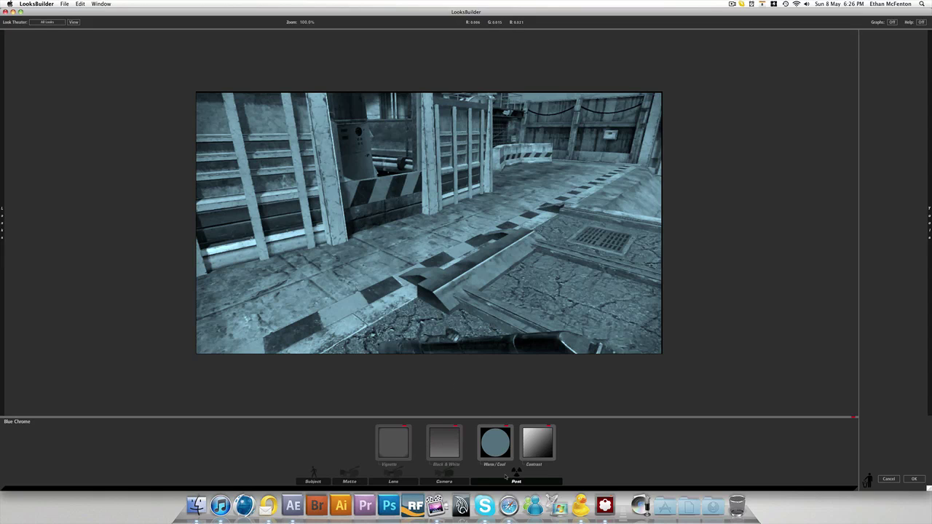
- Shift the Post stage's Warm/Cool colour to a warm yellowish tone, about -0.71 Warm/Cool and +0.26 Tint, and accept the look
left_click(494, 443)
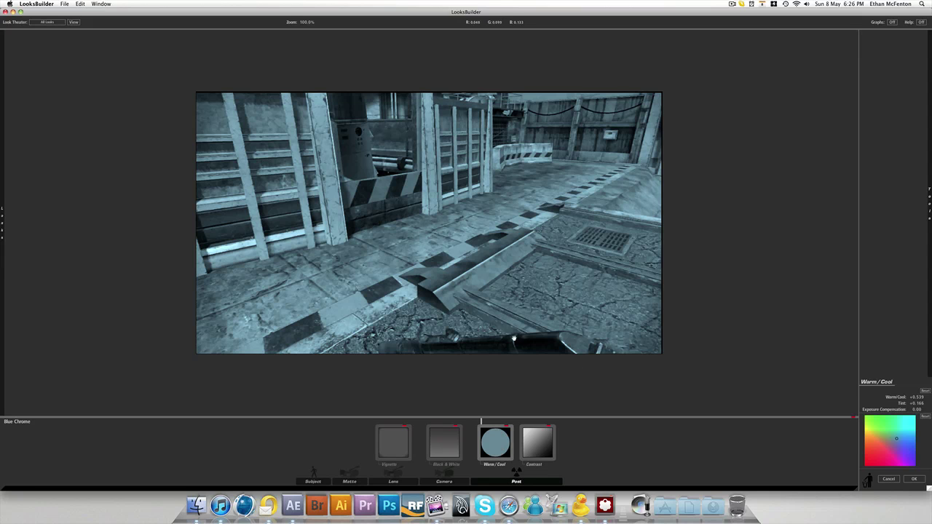
left_click(891, 423)
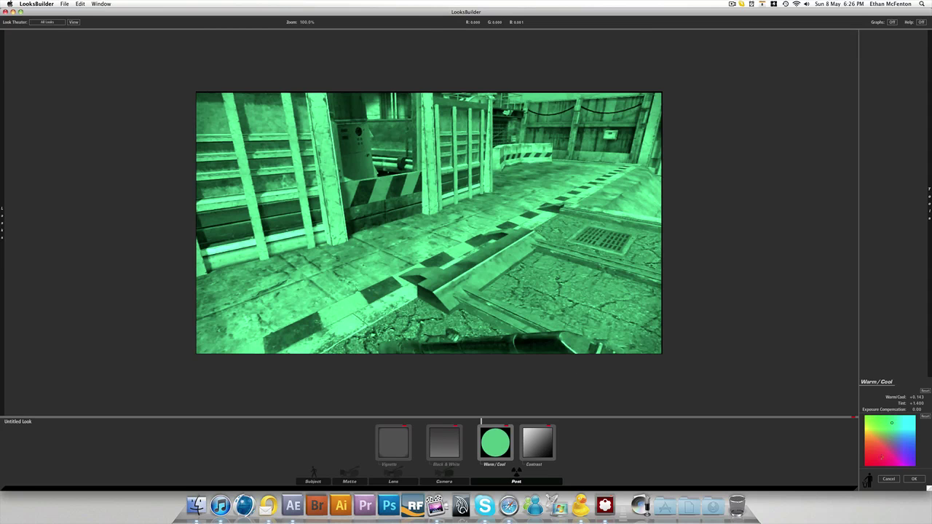
mouse_move(881, 457)
left_mouse_down()
mouse_move(905, 447)
mouse_move(880, 437)
left_mouse_up()
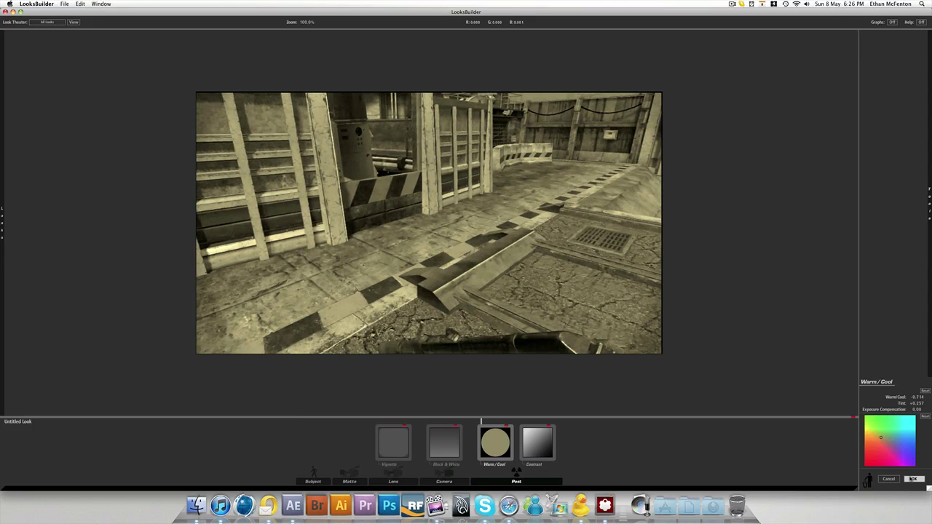
- Preview the graded Yote Clip at 0;00;02;46, 0;00;13;55 and 0;00;06;34 in the composition
left_click(365, 392)
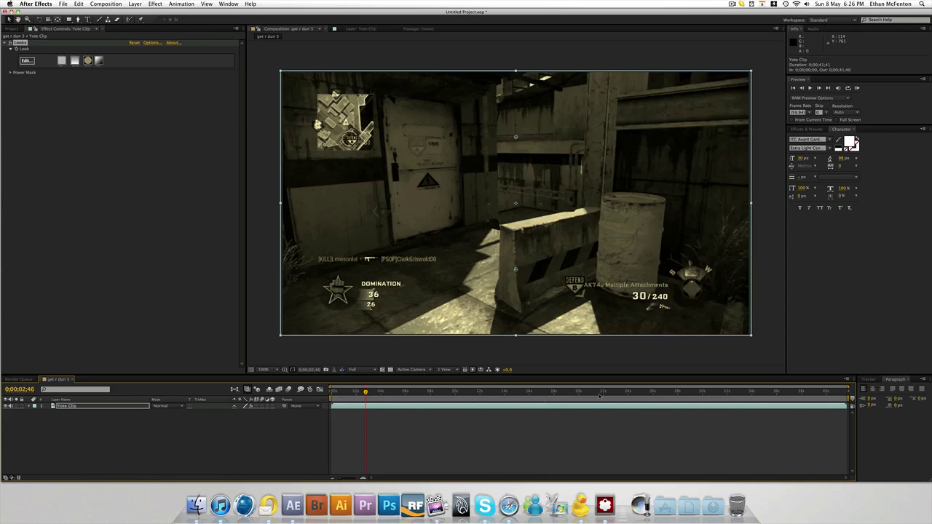
left_click(503, 392)
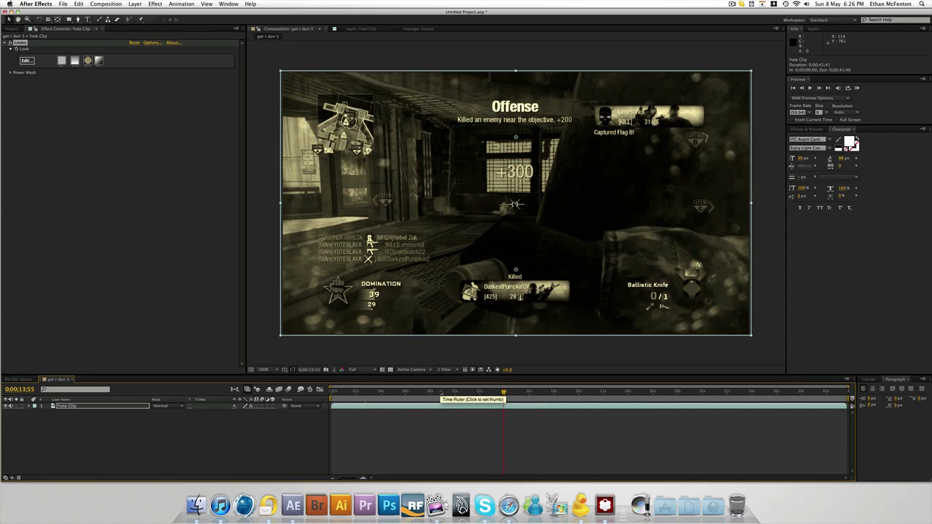
left_click(412, 392)
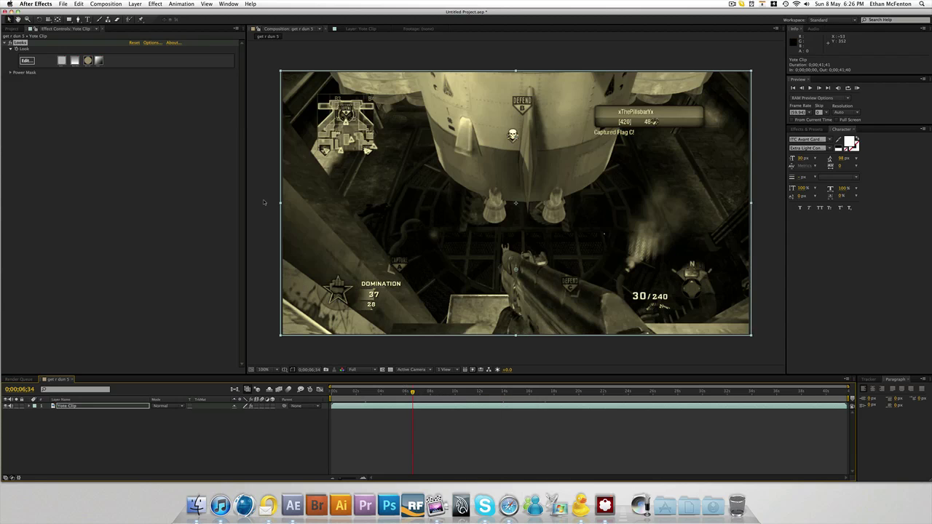